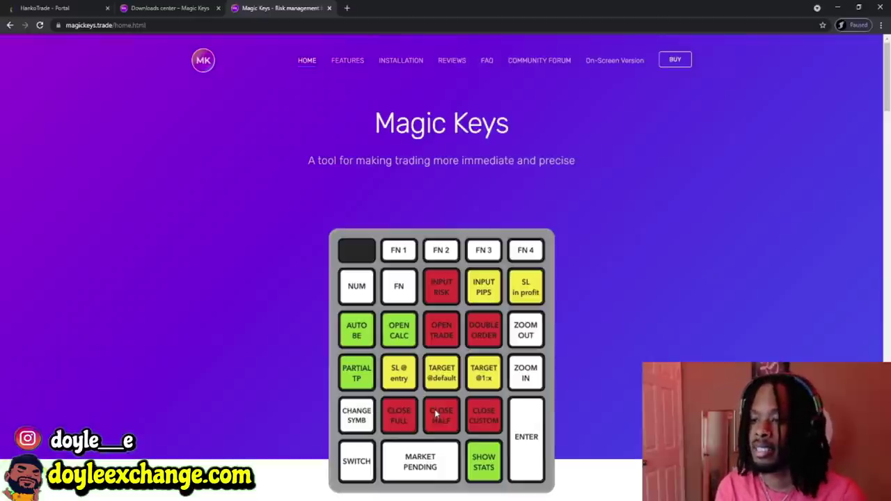
Open the keys description page from the Magic Keys features section and read what each key does.
{"action": "left_click", "coordinate": [346, 64]}
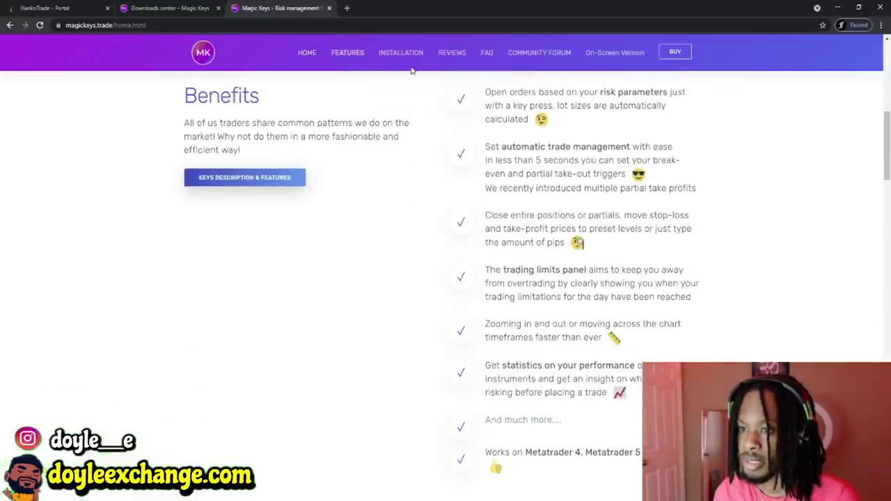
{"action": "left_click", "coordinate": [271, 180]}
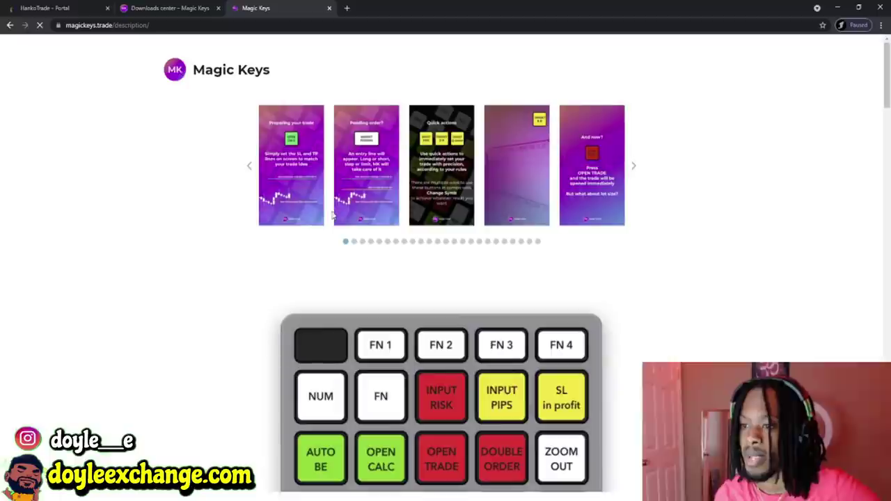
{"action": "left_click_drag", "start_coordinate": [885, 74], "coordinate": [883, 162]}
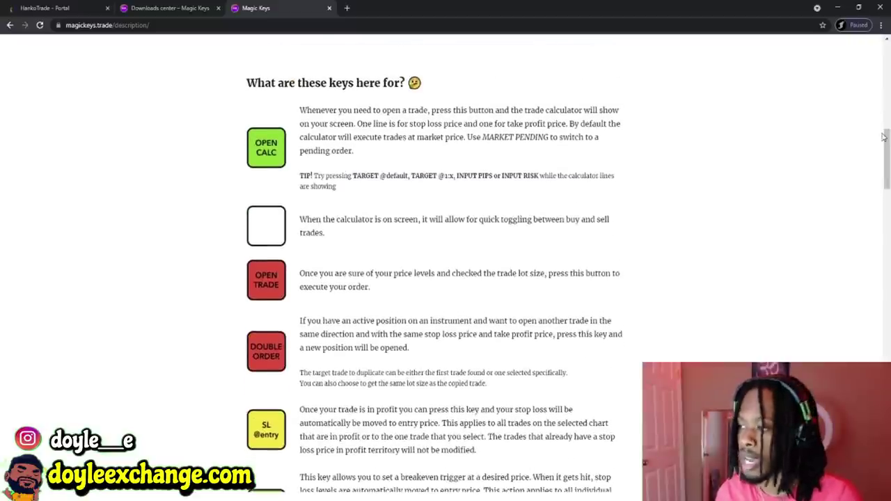
{"action": "scroll", "coordinate": [887, 148], "scroll_direction": "down", "scroll_amount": 1}
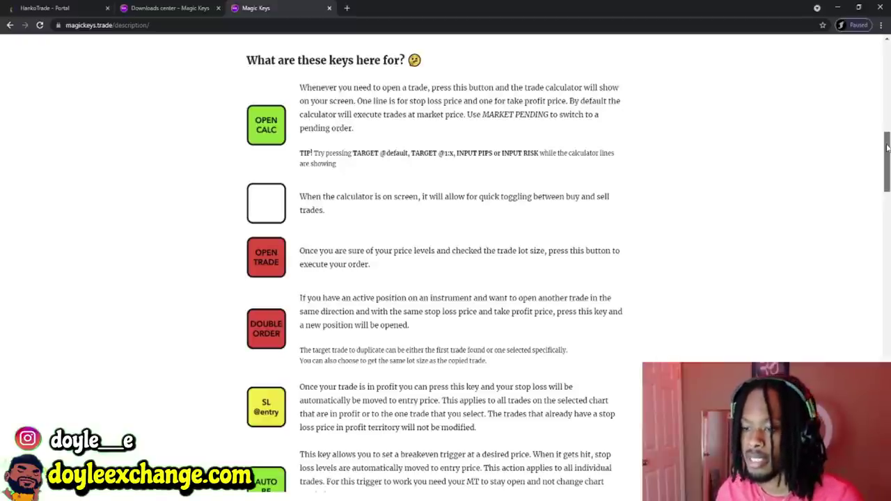
{"action": "left_click_drag", "start_coordinate": [887, 147], "coordinate": [864, 66]}
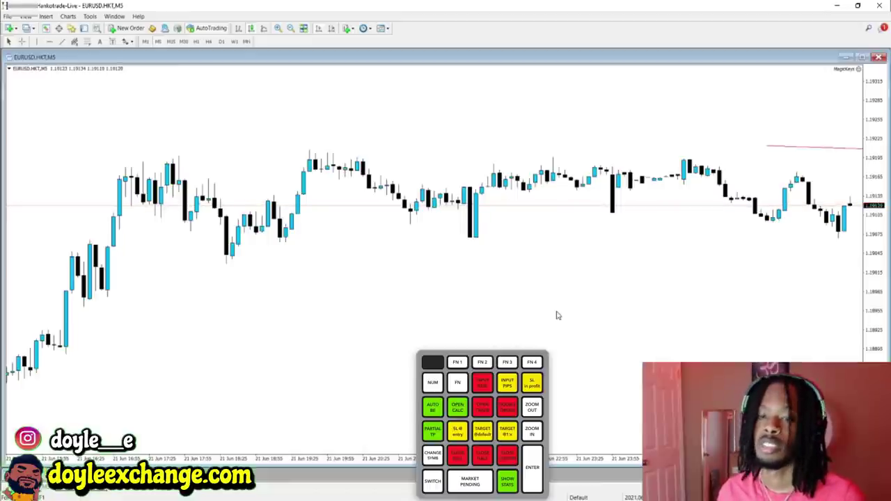
Open the Magic Keys trade calculator on the EURUSD chart in MetaTrader, placing the take profit about 15 pips and the stop loss about 6 pips from entry.
{"action": "key", "text": "c"}
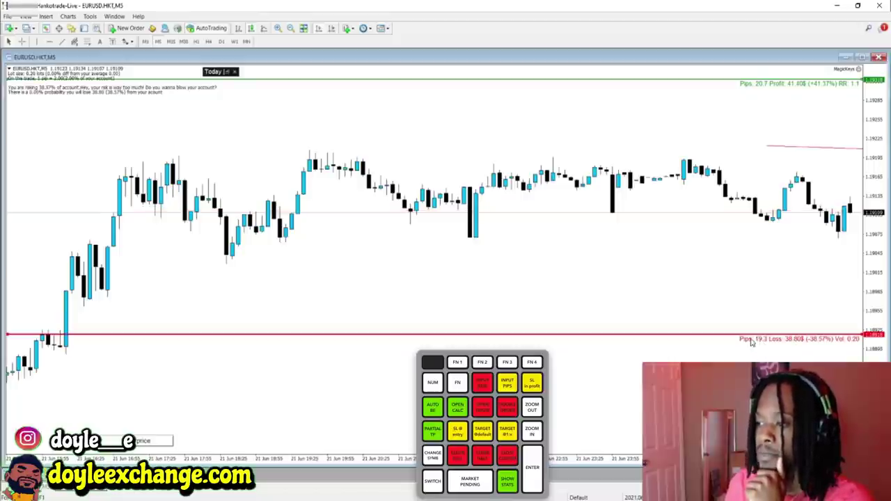
{"action": "left_click_drag", "start_coordinate": [754, 337], "coordinate": [750, 262]}
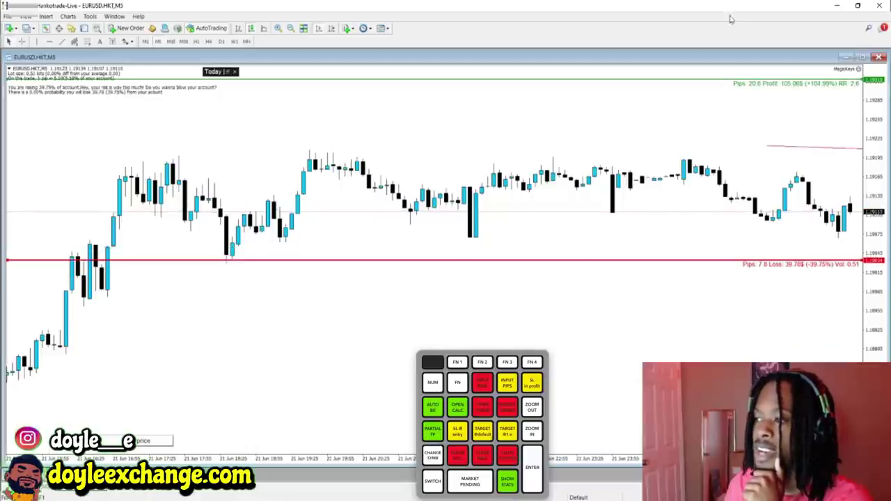
{"action": "left_click_drag", "start_coordinate": [740, 80], "coordinate": [749, 119]}
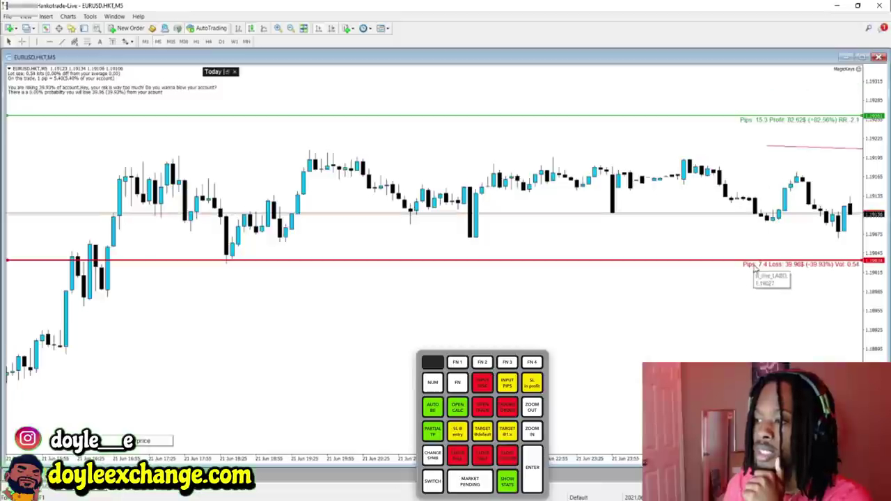
{"action": "mouse_move", "coordinate": [752, 263]}
{"action": "left_mouse_down"}
{"action": "mouse_move", "coordinate": [752, 255]}
{"action": "mouse_move", "coordinate": [748, 299]}
{"action": "mouse_move", "coordinate": [744, 253]}
{"action": "left_mouse_up"}
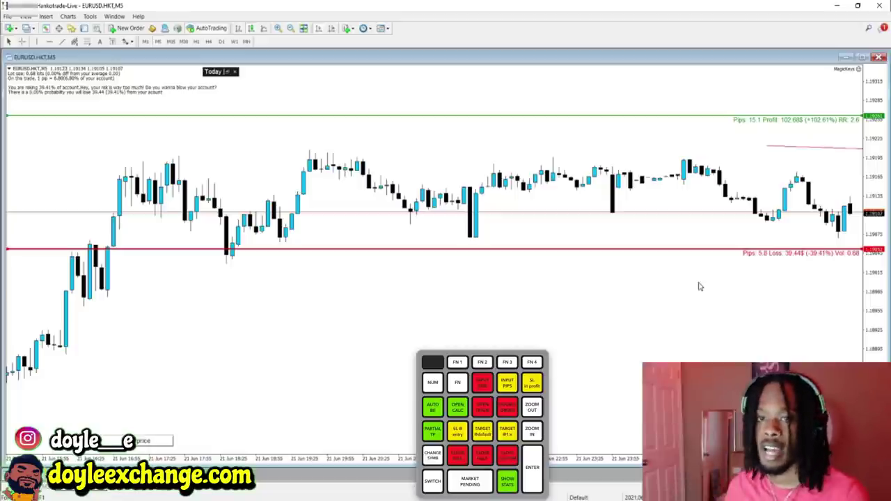
Widen the calculator's stop loss to about 13 pips and then about 20 pips, and close the calculator without opening a trade.
{"action": "left_click_drag", "start_coordinate": [710, 249], "coordinate": [731, 298]}
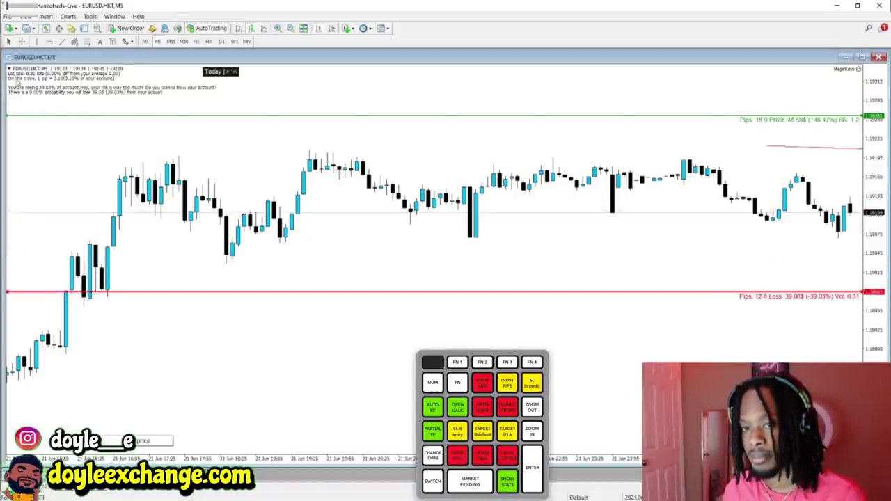
{"action": "left_click_drag", "start_coordinate": [751, 300], "coordinate": [775, 342]}
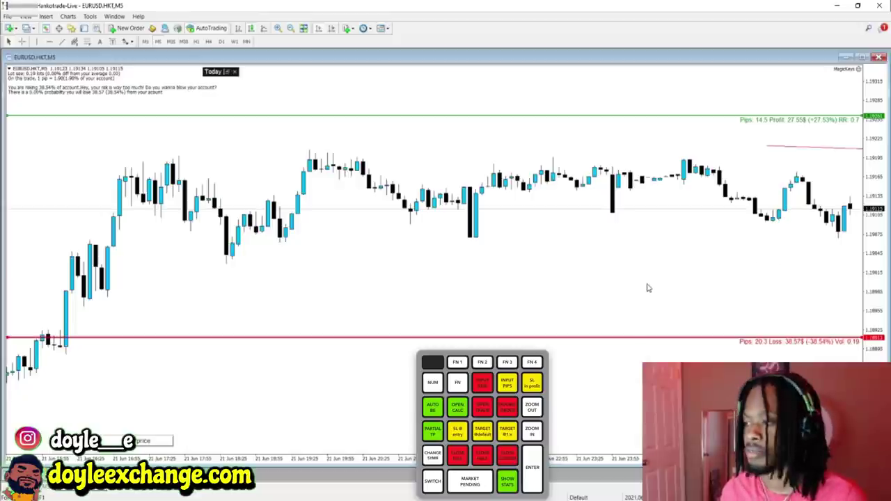
{"action": "key", "text": "Escape"}
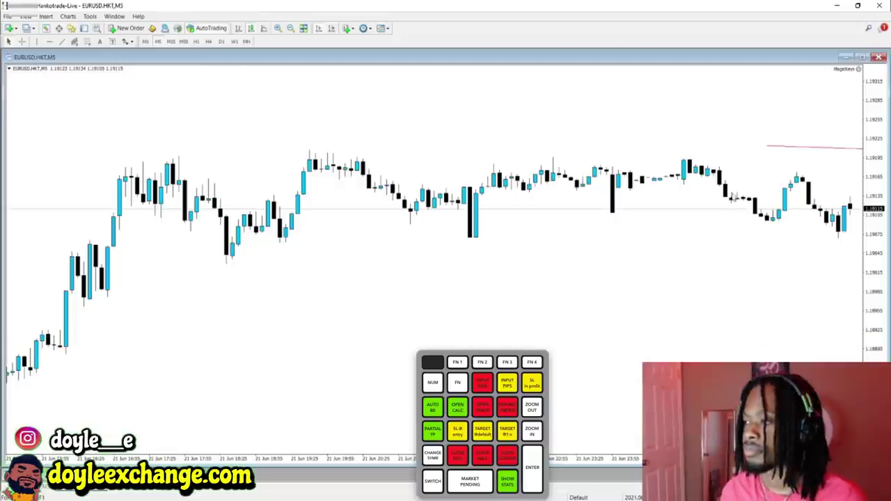
Open the MagicKeys expert inputs and show the available methods of calculating lot size.
{"action": "left_click", "coordinate": [859, 69]}
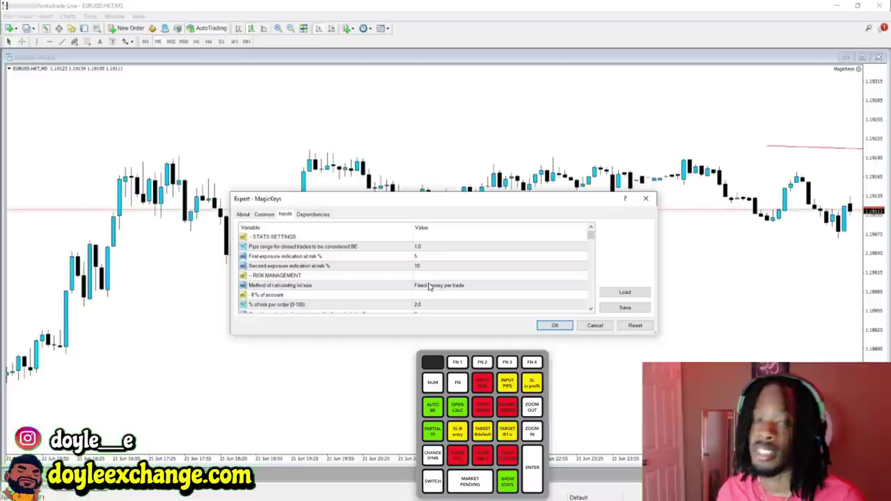
{"action": "double_click", "coordinate": [571, 288]}
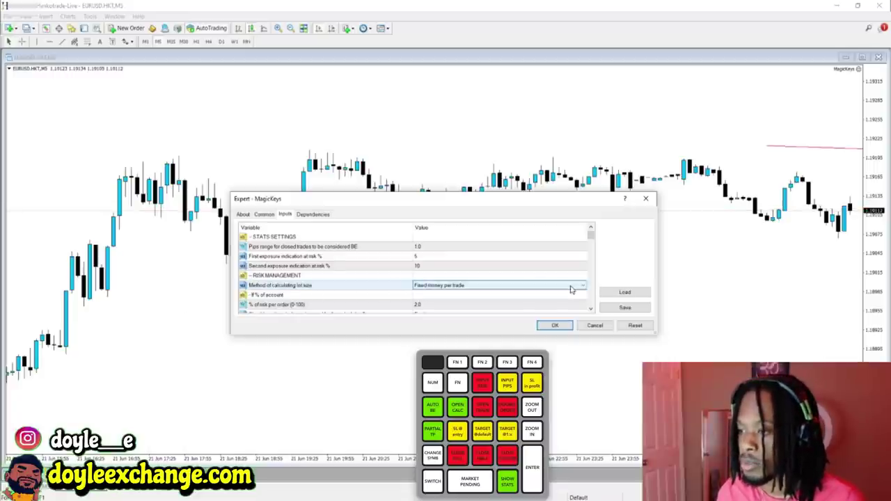
{"action": "left_click", "coordinate": [583, 289]}
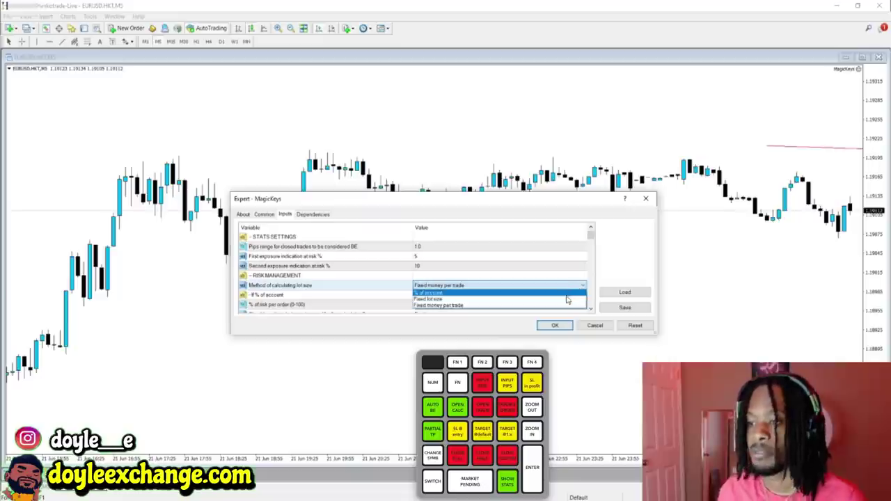
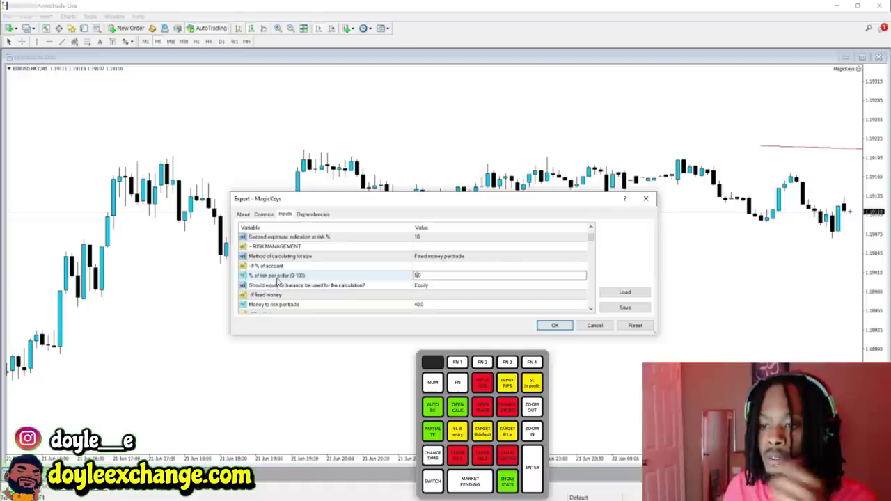
{"action": "left_click", "coordinate": [590, 308]}
{"action": "left_click", "coordinate": [590, 309]}
{"action": "left_click", "coordinate": [591, 309]}
{"action": "left_click", "coordinate": [590, 309]}
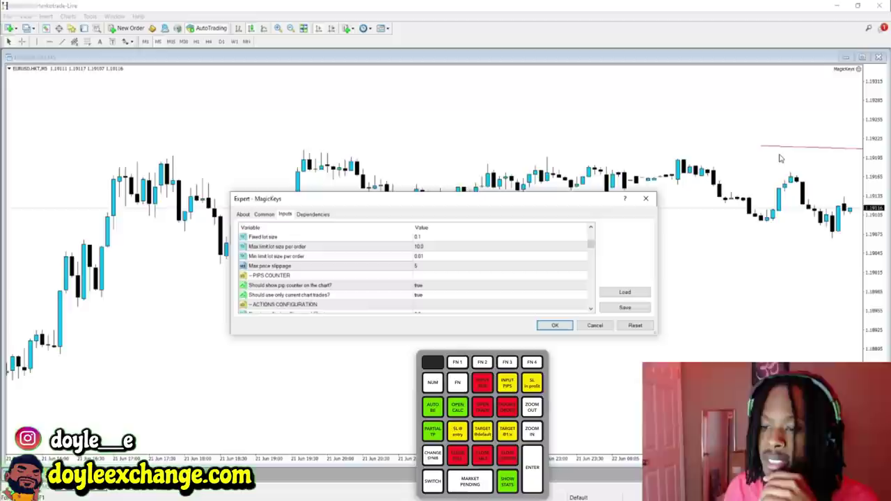
{"action": "left_click", "coordinate": [590, 309]}
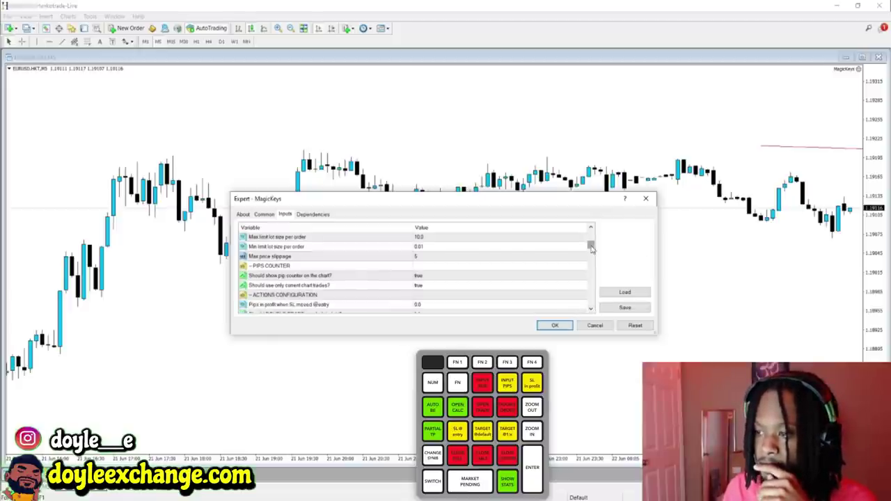
{"action": "left_click", "coordinate": [591, 309]}
{"action": "left_click", "coordinate": [590, 309]}
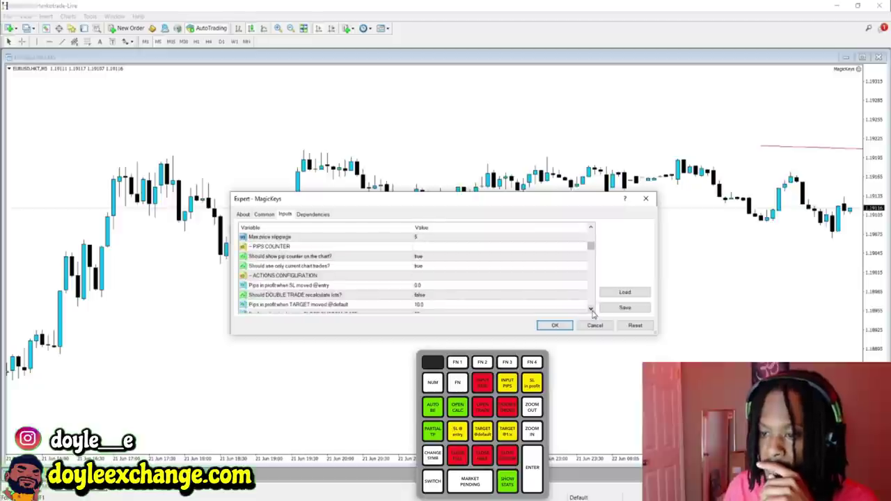
{"action": "left_click", "coordinate": [591, 309]}
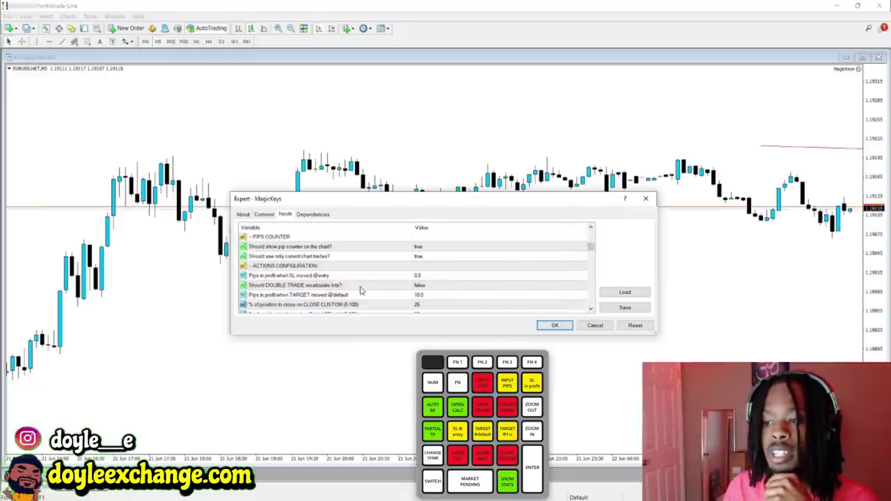
{"action": "left_click", "coordinate": [418, 276]}
{"action": "left_click", "coordinate": [418, 277]}
{"action": "type", "text": "0"}
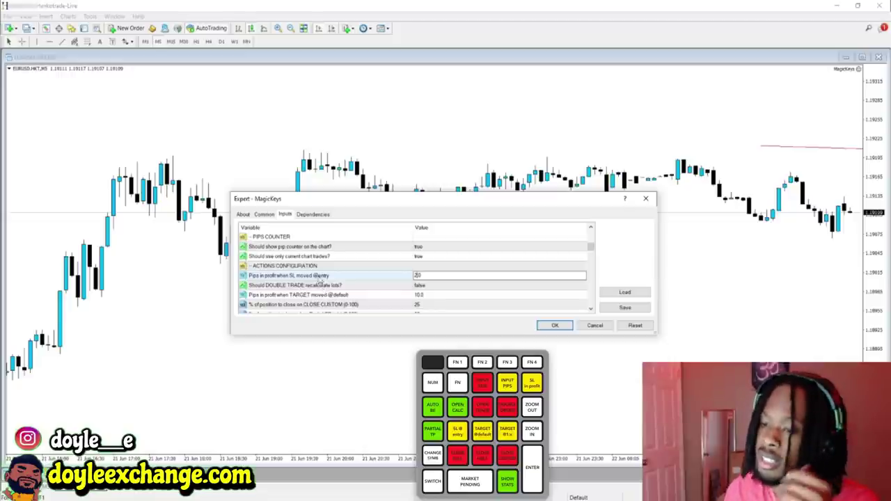
Set both the TP and SL level pips distance from entry on calculator open to 50 and apply the settings.
{"action": "left_click", "coordinate": [591, 309]}
{"action": "left_click", "coordinate": [590, 309]}
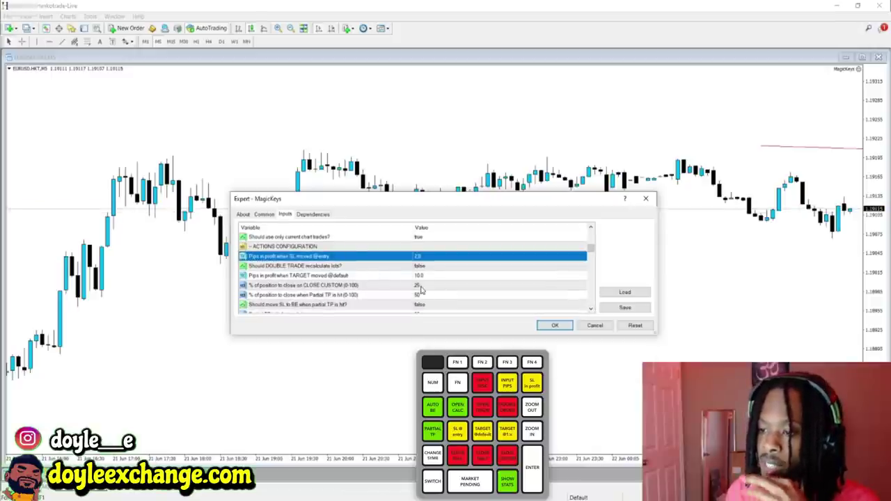
{"action": "left_click", "coordinate": [591, 309]}
{"action": "left_click", "coordinate": [590, 309]}
{"action": "left_click", "coordinate": [590, 309]}
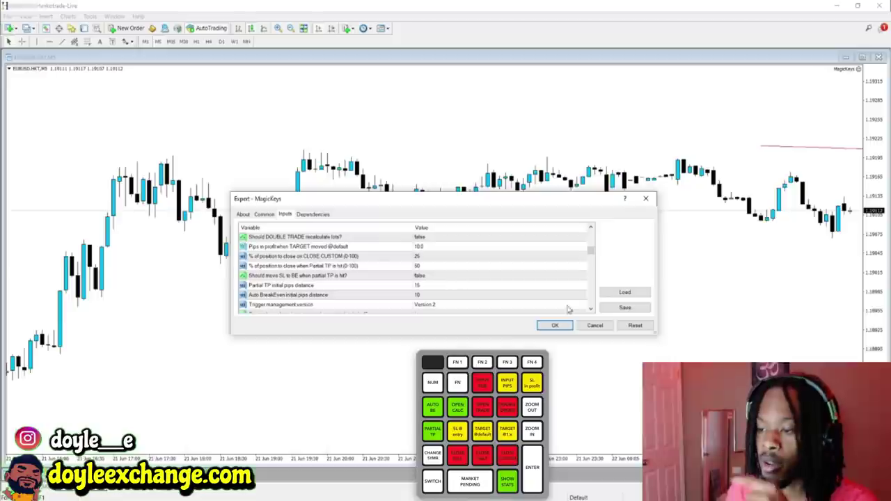
{"action": "scroll", "coordinate": [590, 311], "scroll_direction": "down", "scroll_amount": 5}
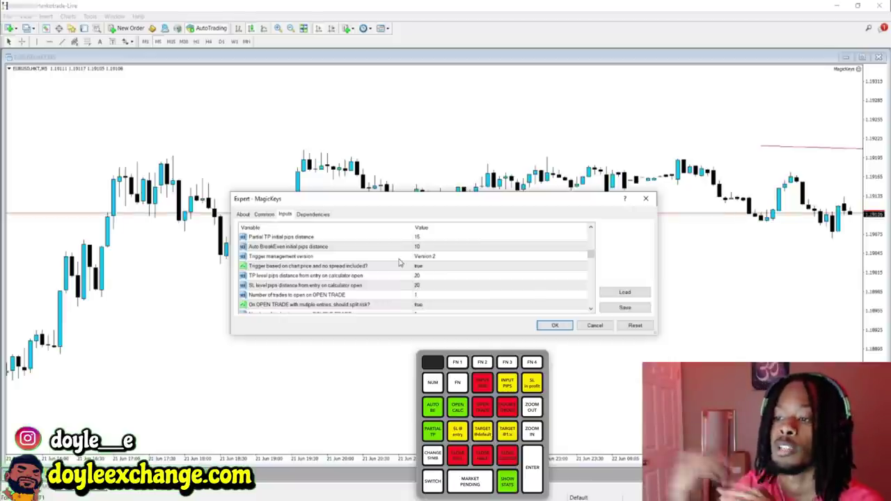
{"action": "double_click", "coordinate": [432, 277]}
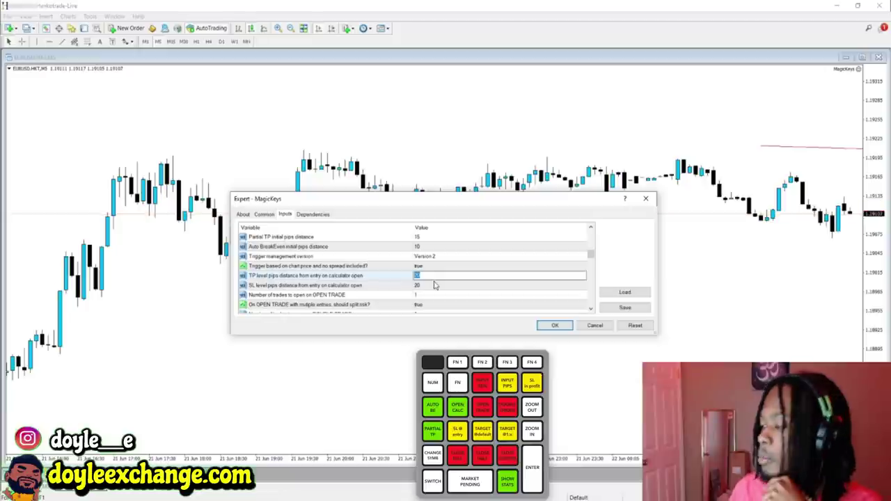
{"action": "key", "text": "BackSpace"}
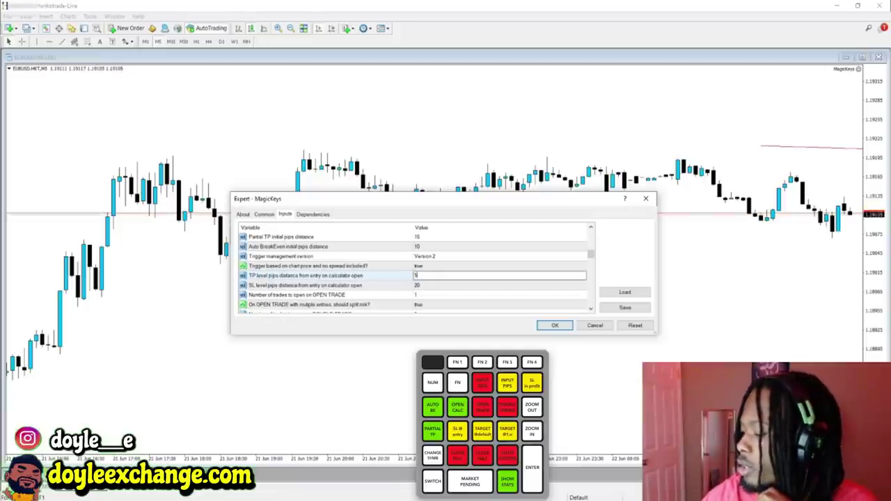
{"action": "double_click", "coordinate": [433, 285]}
{"action": "type", "text": "5"}
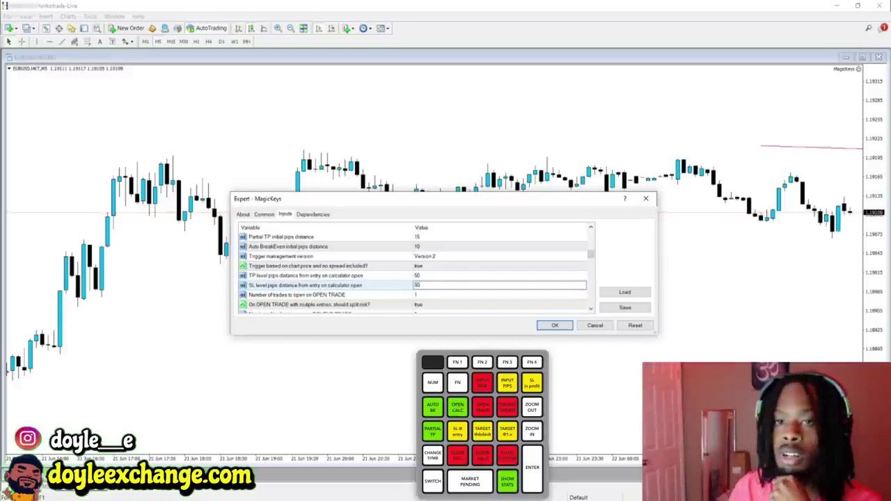
{"action": "left_click", "coordinate": [557, 326]}
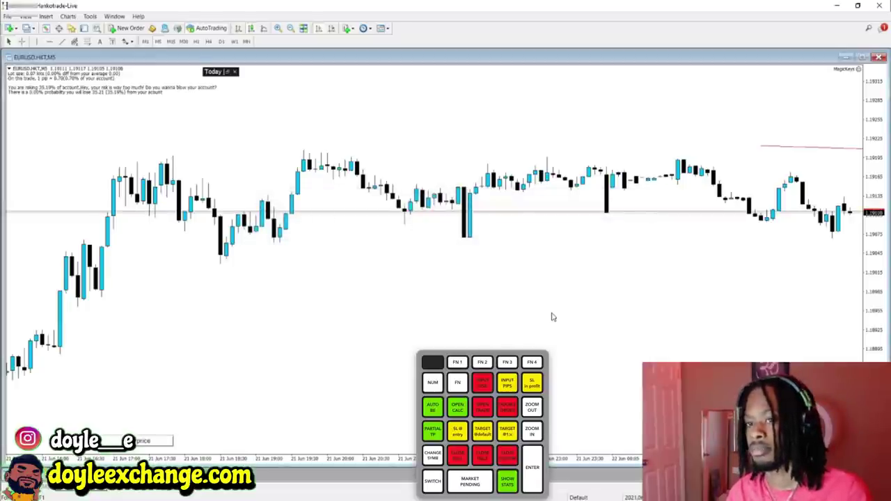
Tighten the calculator's stop loss to about 14 pips and take profit to about 30 pips, and close the calculator without trading.
{"action": "left_click_drag", "start_coordinate": [871, 163], "coordinate": [875, 286]}
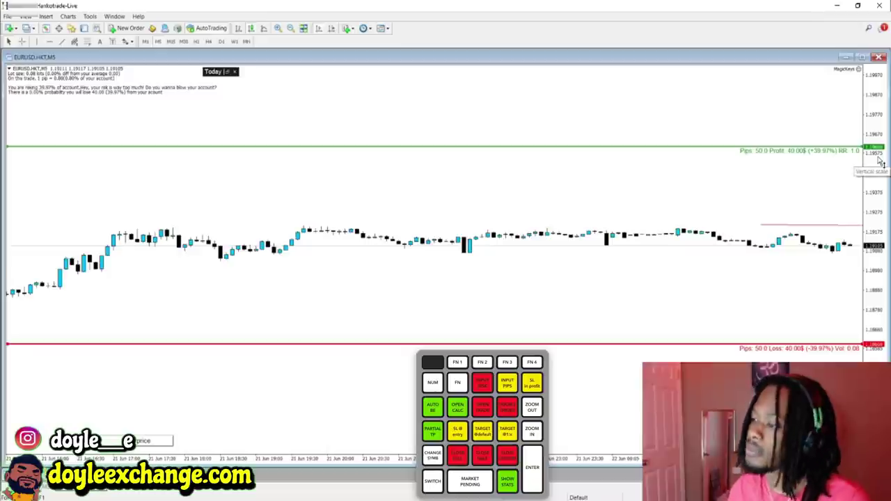
{"action": "left_click_drag", "start_coordinate": [882, 273], "coordinate": [870, 231]}
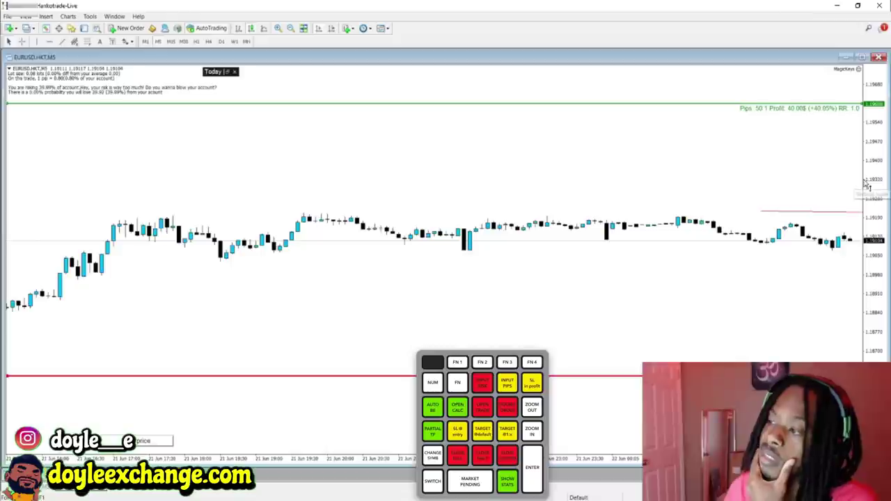
{"action": "left_click_drag", "start_coordinate": [762, 376], "coordinate": [755, 281]}
{"action": "left_click_drag", "start_coordinate": [781, 103], "coordinate": [775, 142]}
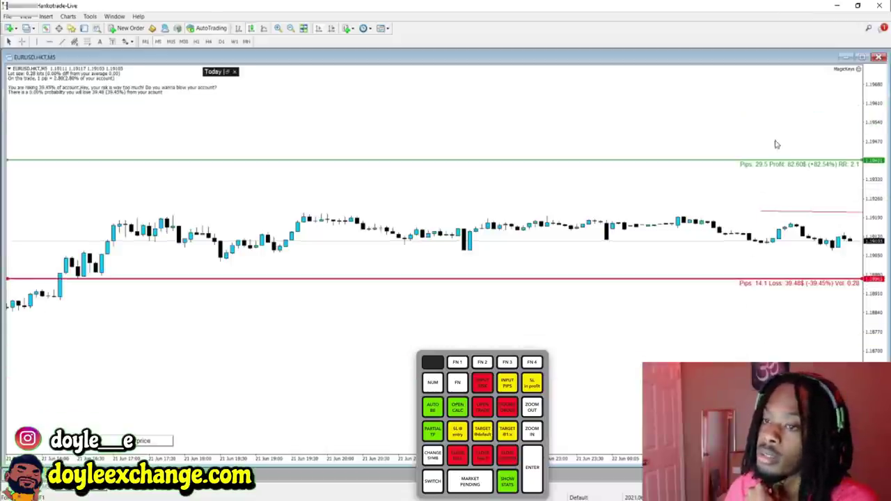
{"action": "key", "text": "Escape"}
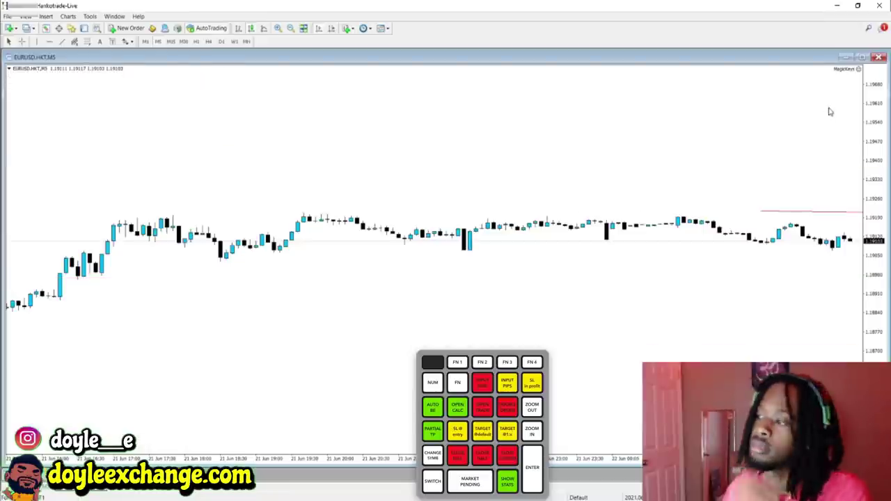
Reopen the MagicKeys expert inputs and look through them down to the price line and pip counter color settings.
{"action": "double_click", "coordinate": [858, 71]}
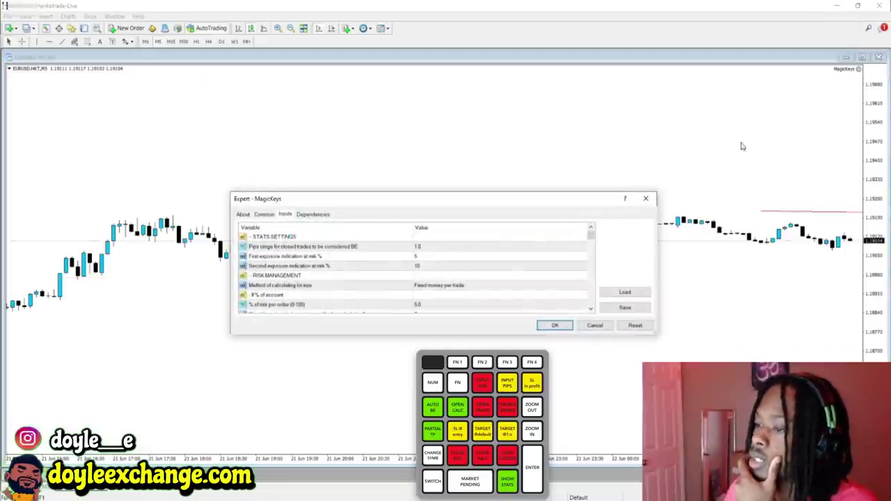
{"action": "left_click", "coordinate": [591, 309]}
{"action": "left_click", "coordinate": [590, 309]}
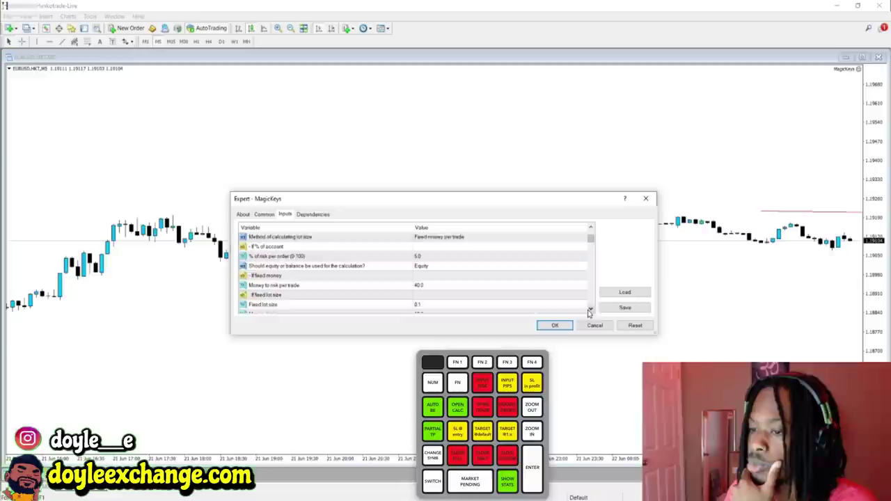
{"action": "left_click", "coordinate": [590, 309]}
{"action": "left_click_drag", "start_coordinate": [594, 241], "coordinate": [589, 296]}
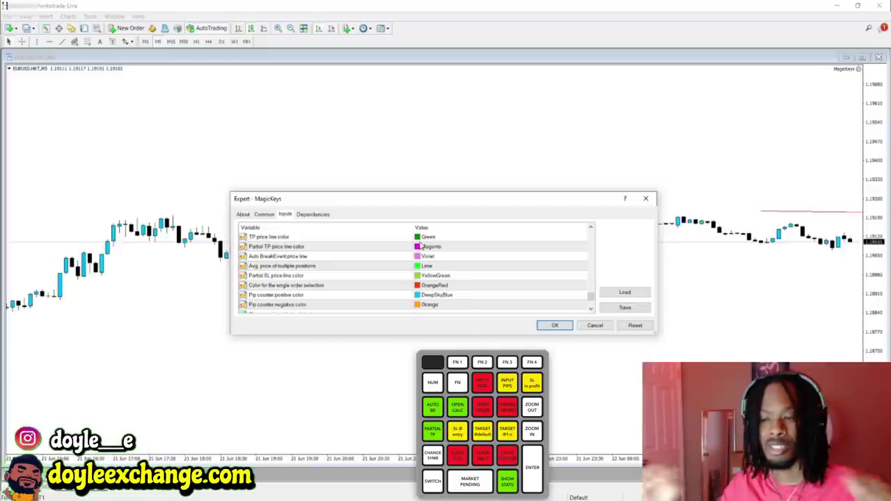
Examine the remaining expert inputs down to the GENERAL section with the pips counter multiplier and EA magic number.
{"action": "left_click", "coordinate": [590, 309]}
{"action": "left_click", "coordinate": [590, 309]}
{"action": "left_click", "coordinate": [590, 309]}
{"action": "left_click", "coordinate": [591, 309]}
{"action": "left_click", "coordinate": [590, 309]}
{"action": "left_click", "coordinate": [591, 309]}
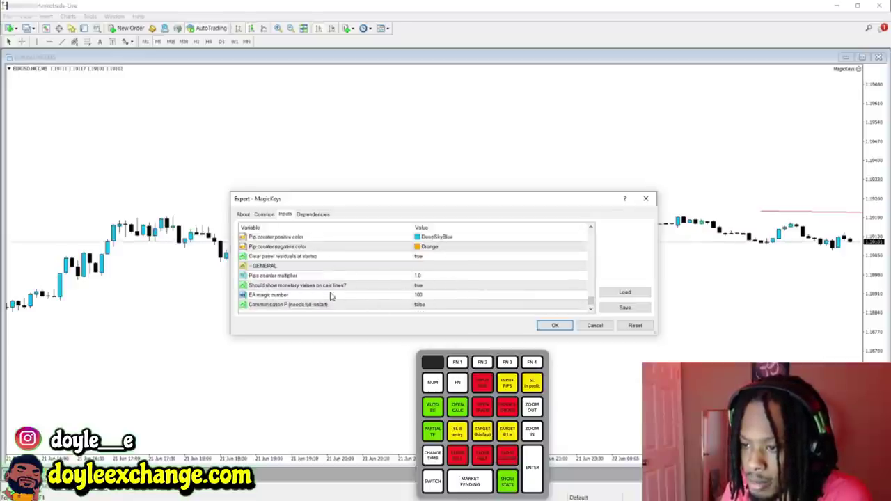
Set "Should play sound when MK button is pressed?" to false in the MagicKeys expert inputs and apply the settings.
{"action": "left_click", "coordinate": [590, 229]}
{"action": "left_click", "coordinate": [590, 228]}
{"action": "left_click", "coordinate": [590, 229]}
{"action": "left_click", "coordinate": [590, 229]}
{"action": "left_click", "coordinate": [590, 228]}
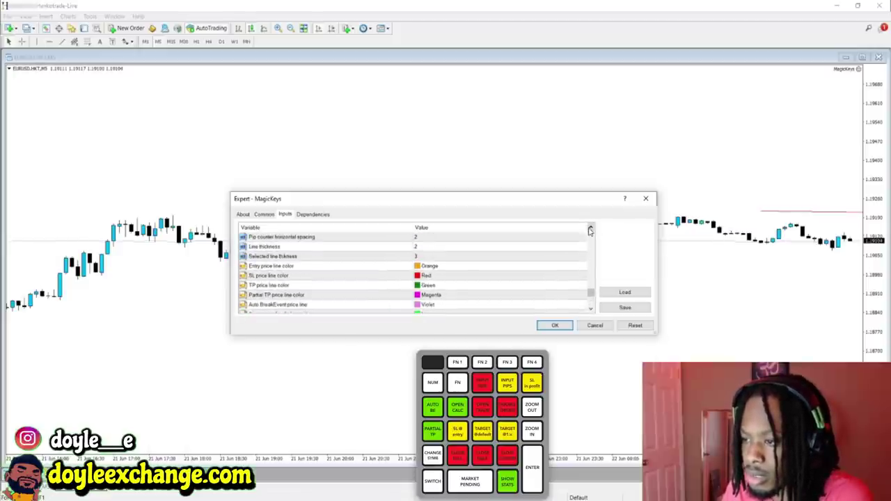
{"action": "left_click", "coordinate": [590, 229]}
{"action": "left_click", "coordinate": [590, 229]}
{"action": "left_click", "coordinate": [590, 229]}
{"action": "left_click", "coordinate": [591, 229]}
{"action": "left_click", "coordinate": [590, 229]}
{"action": "left_click", "coordinate": [591, 229]}
{"action": "left_click", "coordinate": [590, 229]}
{"action": "left_click", "coordinate": [591, 229]}
{"action": "left_click", "coordinate": [590, 229]}
{"action": "left_click", "coordinate": [590, 229]}
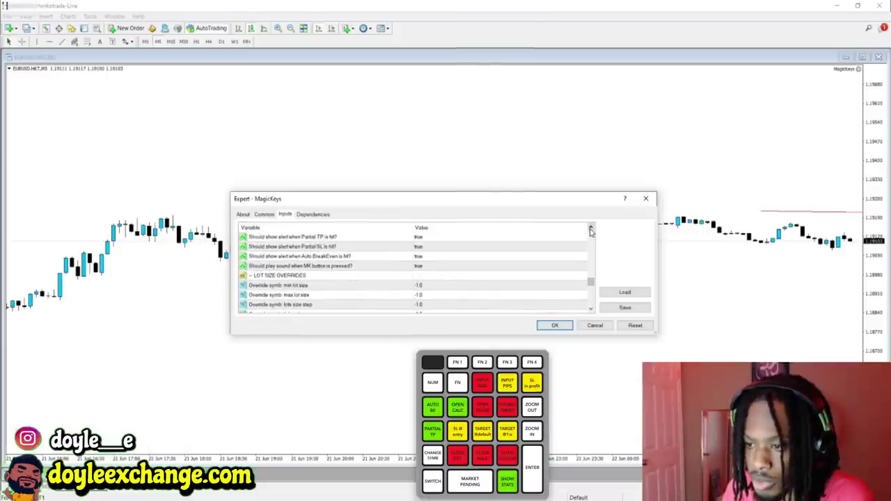
{"action": "left_click", "coordinate": [443, 267]}
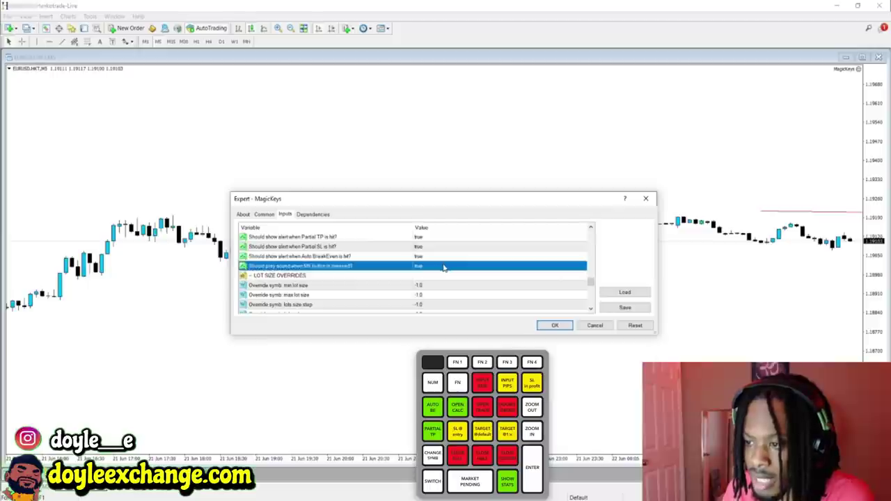
{"action": "left_click", "coordinate": [443, 267]}
{"action": "left_click", "coordinate": [582, 267]}
{"action": "left_click", "coordinate": [492, 277]}
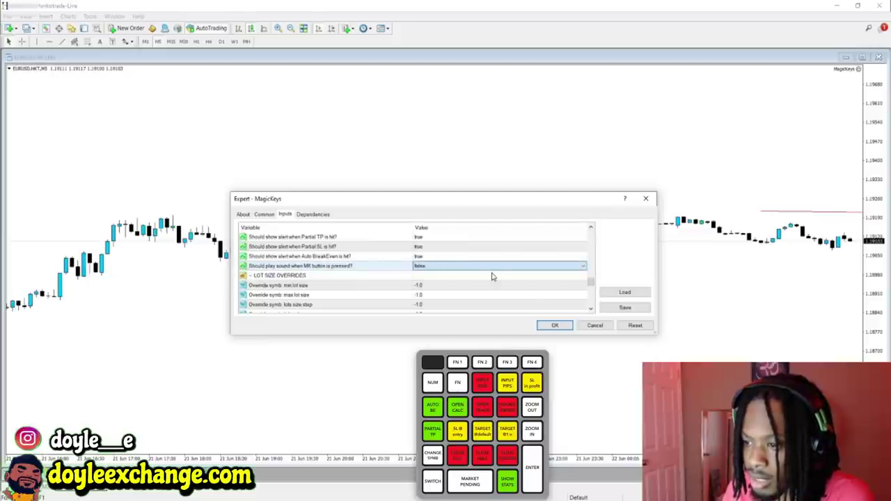
{"action": "left_click", "coordinate": [561, 325]}
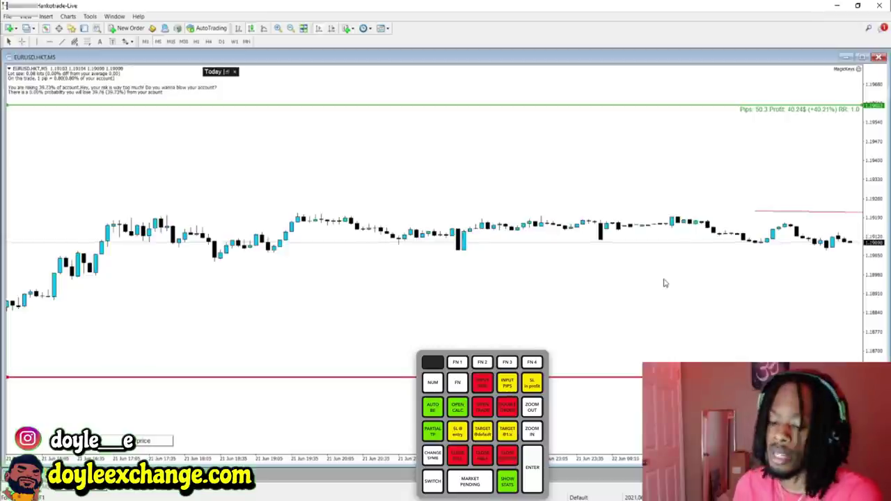
Close the trade calculator on the EURUSD chart without opening a trade.
{"action": "key", "text": "Escape"}
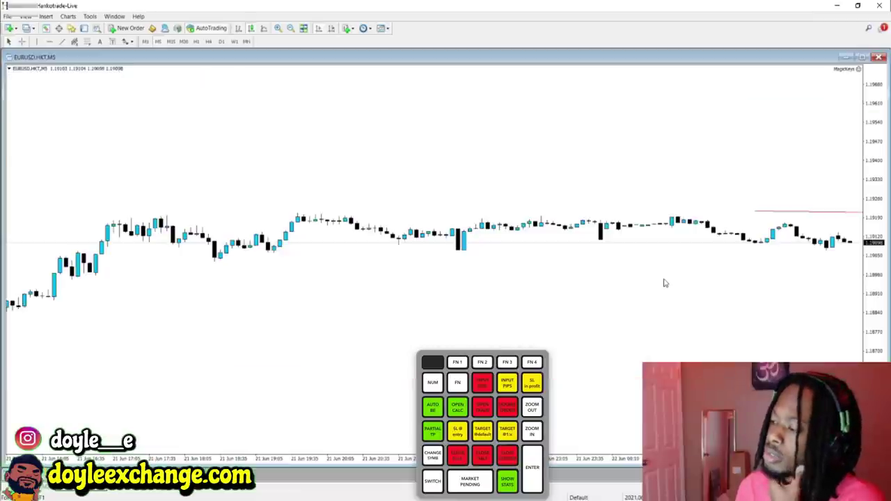